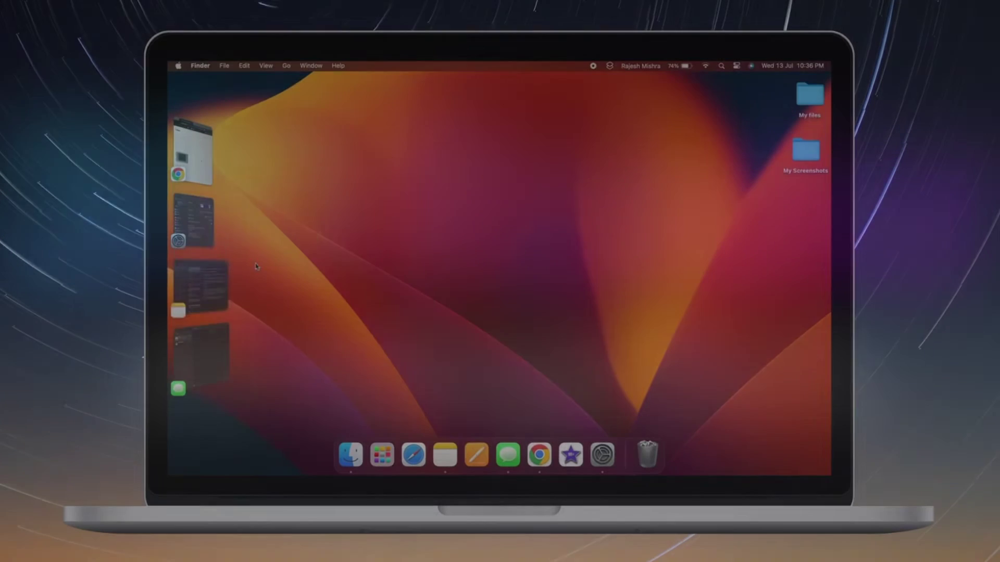
# - Switch from Notes to System Settings, show the desktop, then bring up Downloads
pyautogui.click(227, 274)
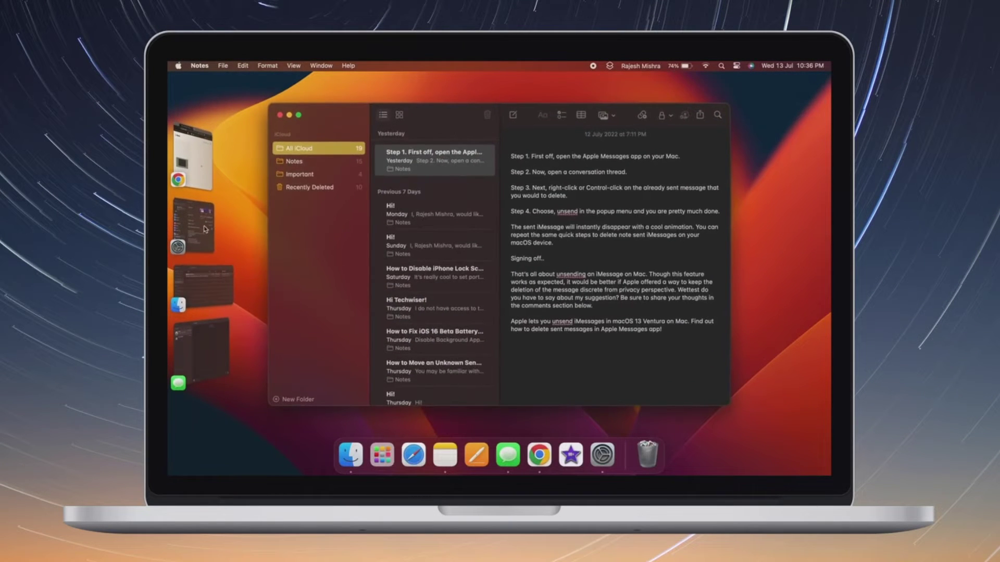
pyautogui.click(192, 224)
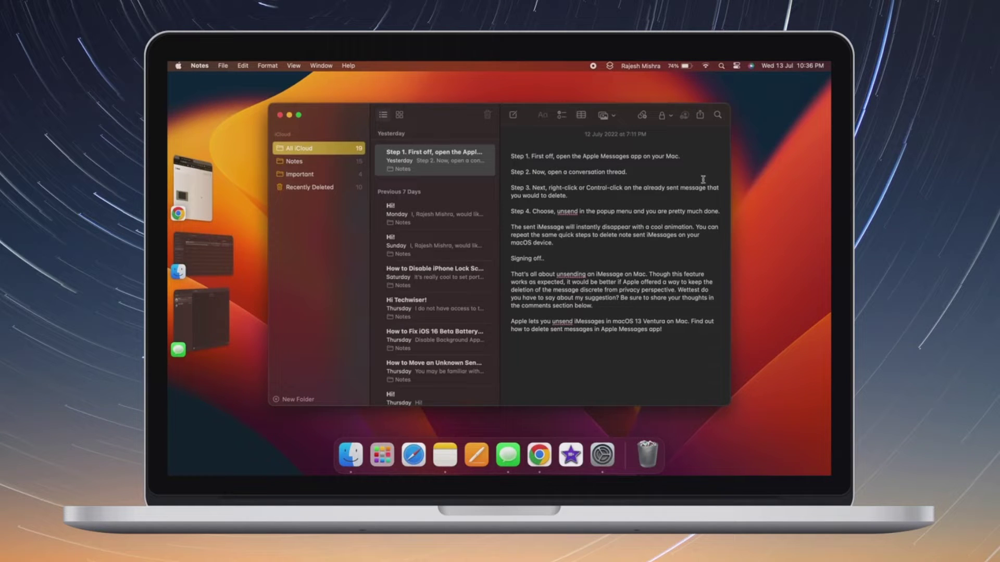
pyautogui.click(749, 193)
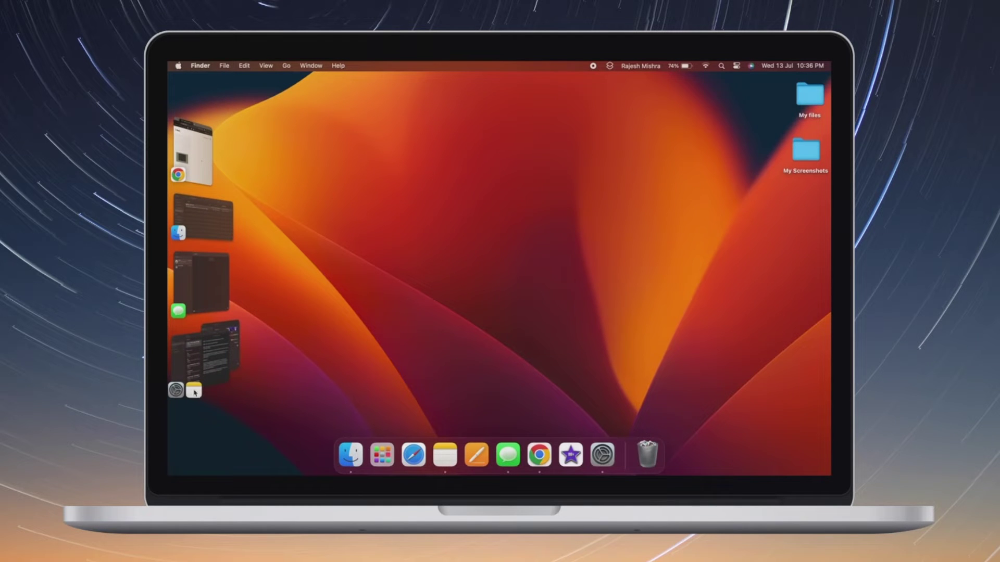
pyautogui.click(204, 224)
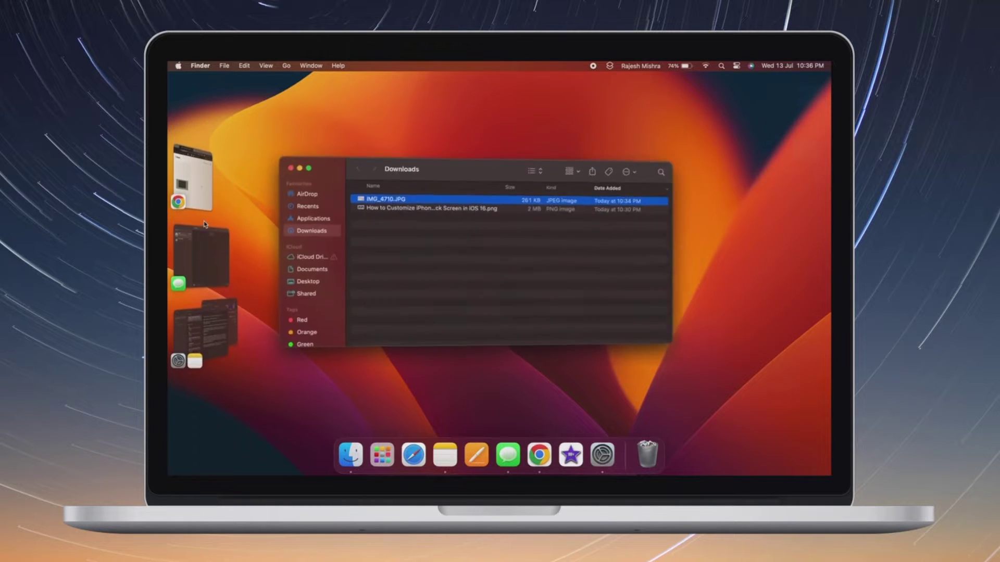
# - Toggle between Messages and Downloads, stage them together, then clear the desktop
pyautogui.click(200, 249)
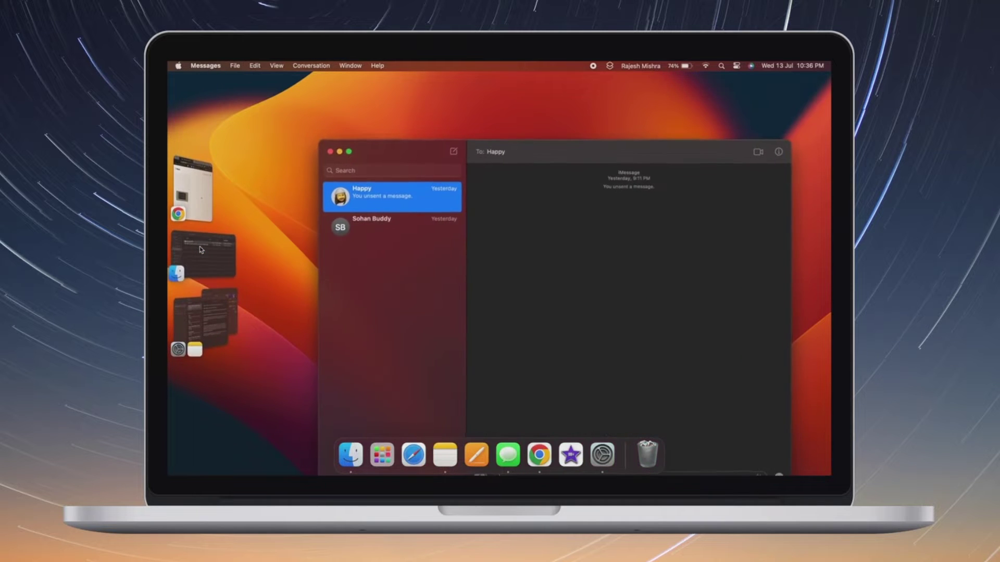
pyautogui.click(201, 249)
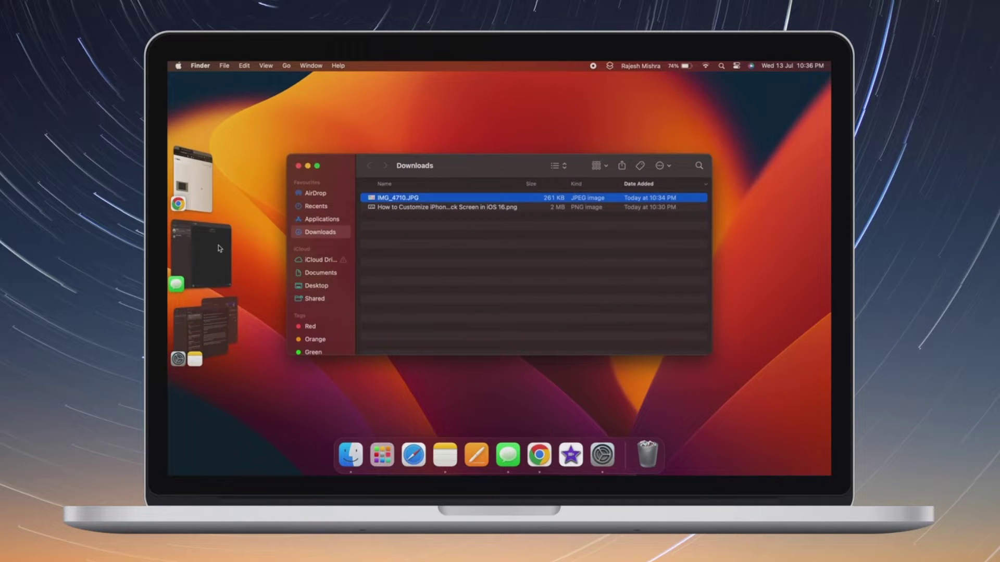
pyautogui.keyDown('shift'); pyautogui.click(195, 251); pyautogui.keyUp('shift')
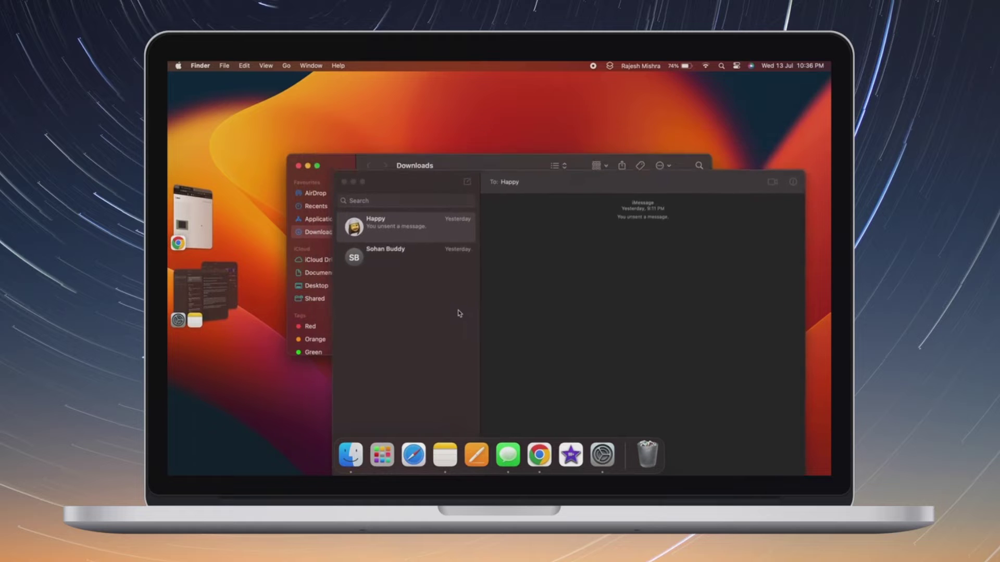
pyautogui.click(453, 122)
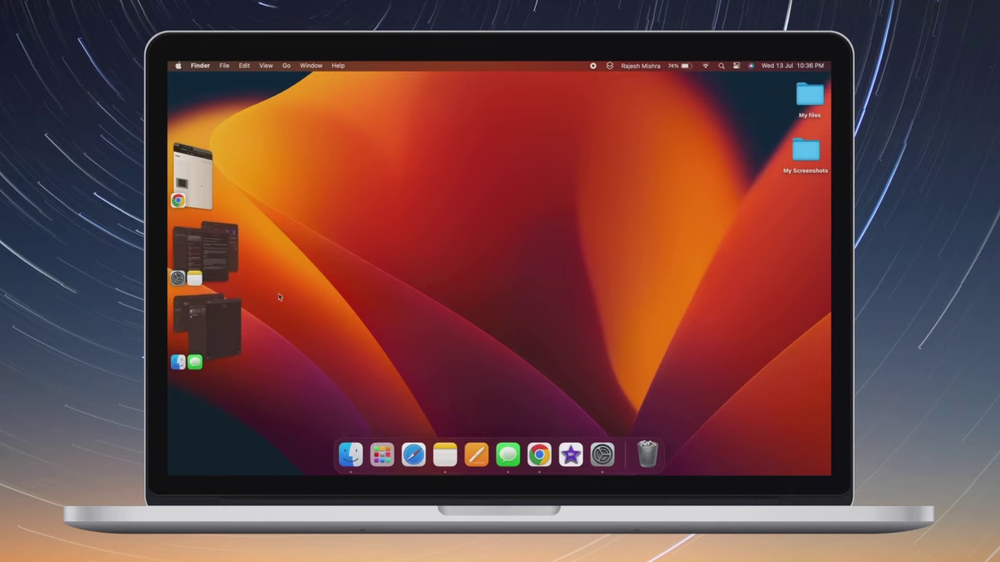
# - Bring Notes back and clear it again, then finish on the Downloads window alone
pyautogui.click(211, 244)
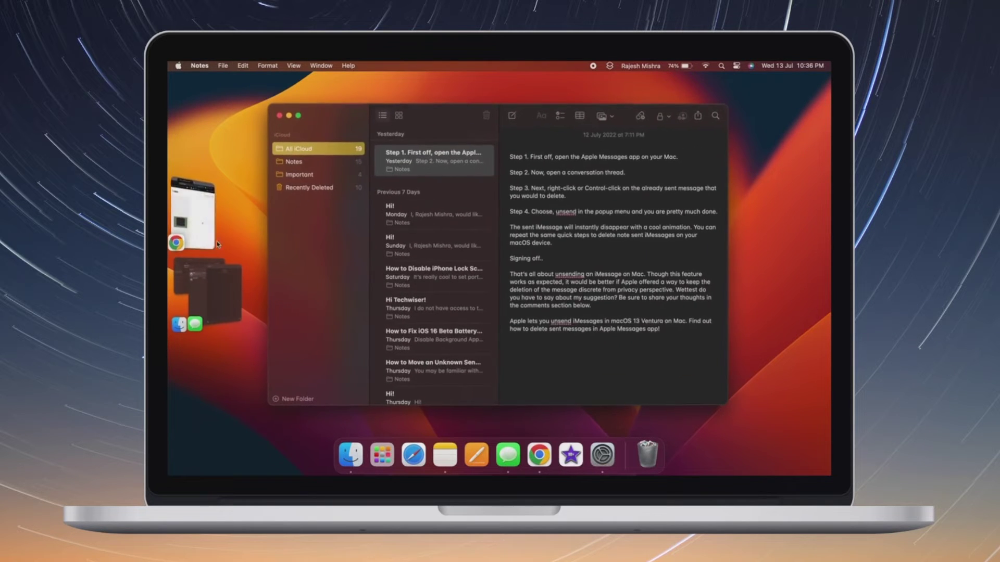
pyautogui.click(482, 93)
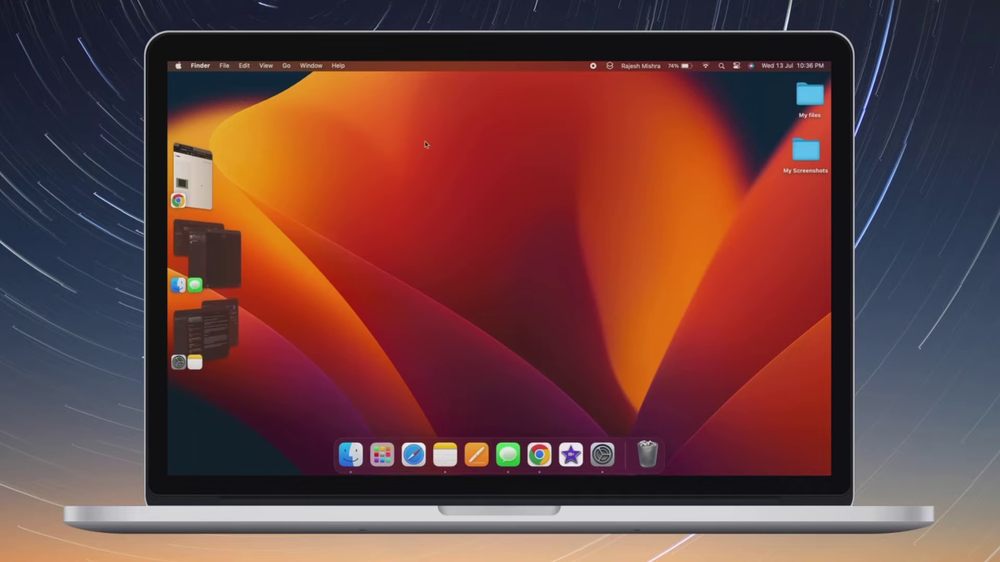
pyautogui.click(210, 335)
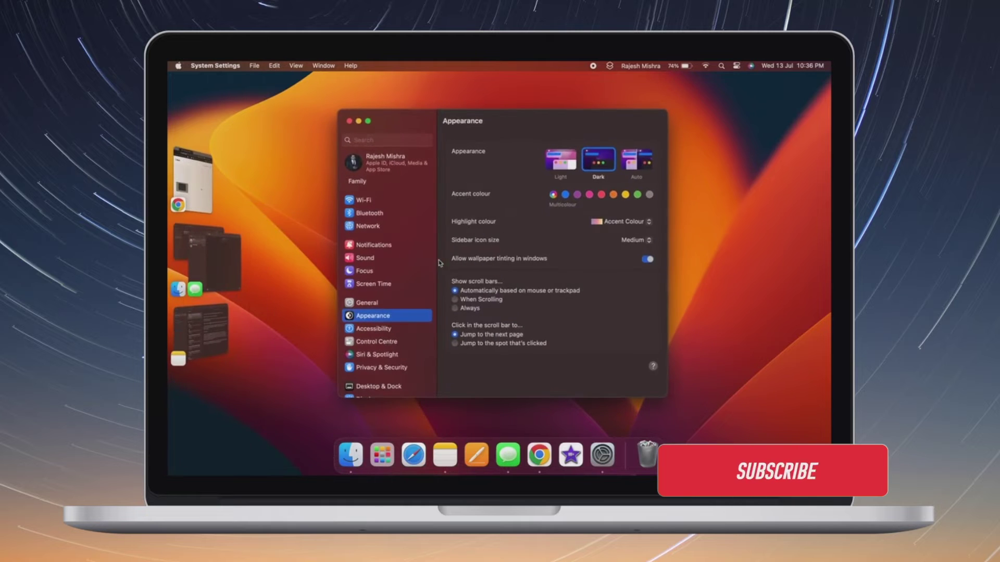
pyautogui.click(725, 219)
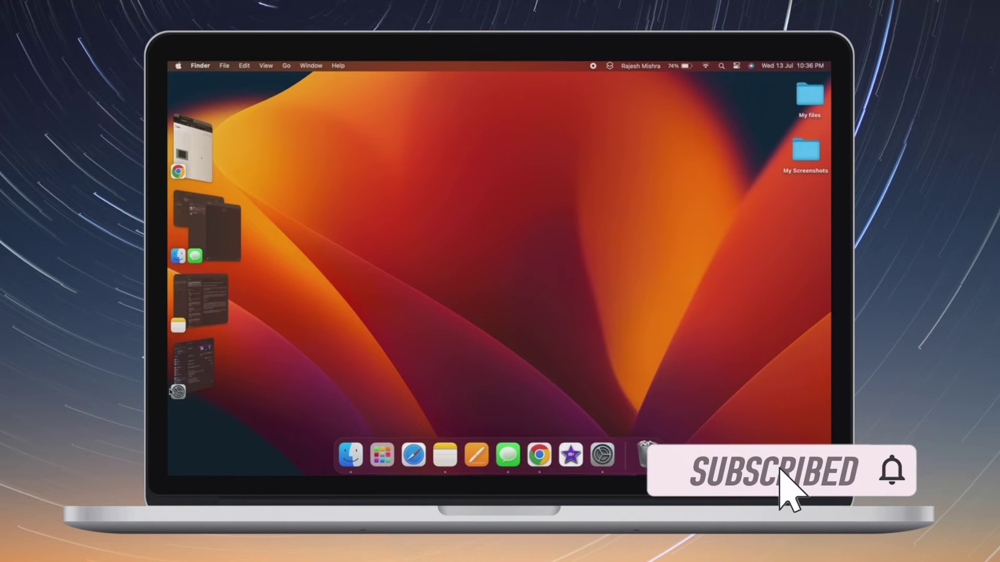
pyautogui.click(209, 232)
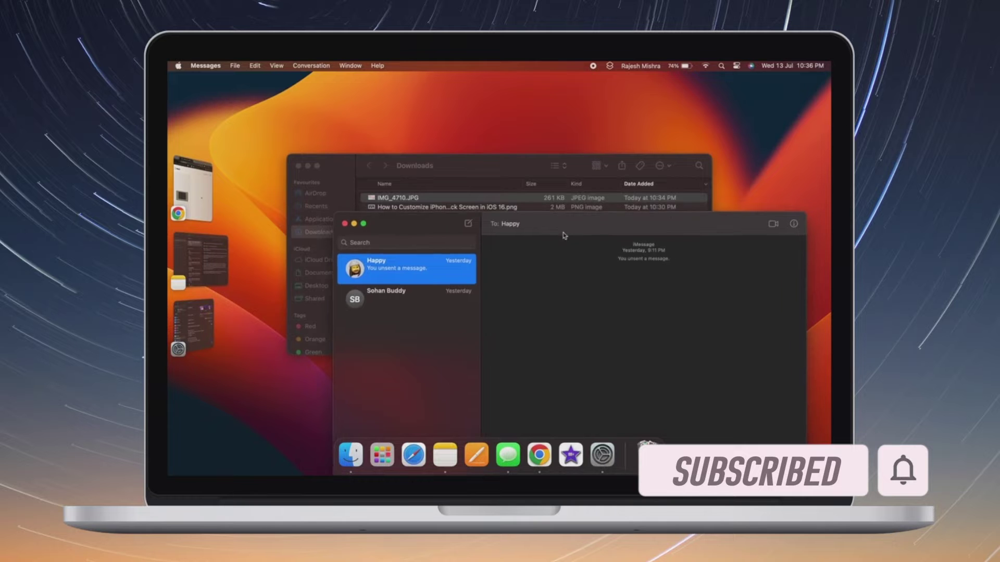
pyautogui.click(235, 389)
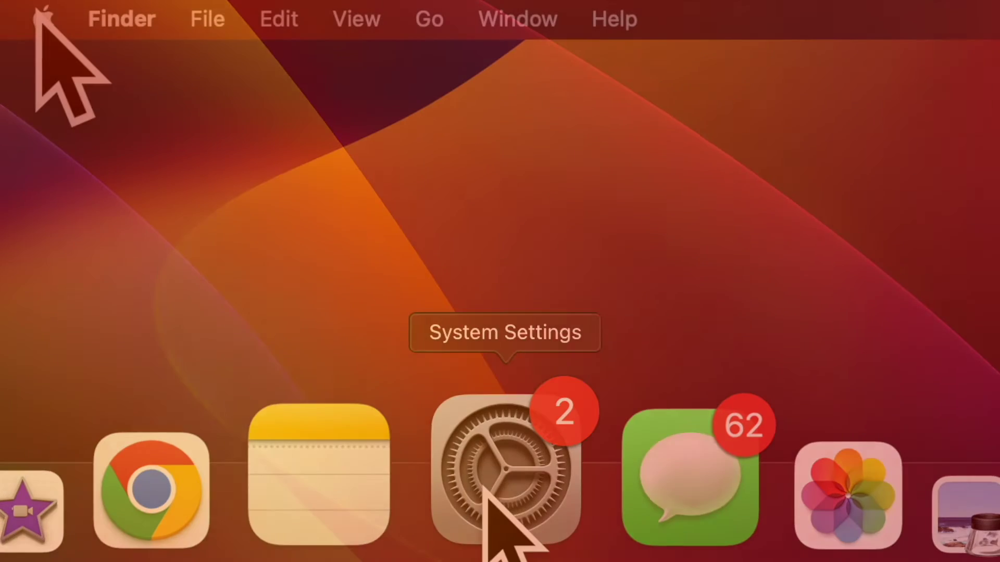
# - Open the Apple menu to reach System Settings
pyautogui.click(40, 20)
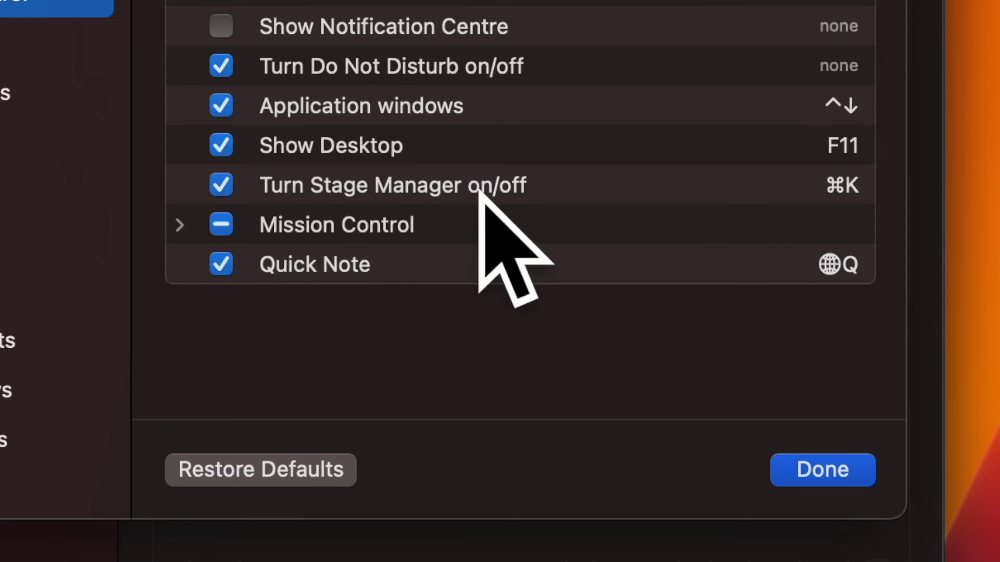
# - Record Command-K as the Turn Stage Manager on/off shortcut in Mission Control
pyautogui.click(813, 183)
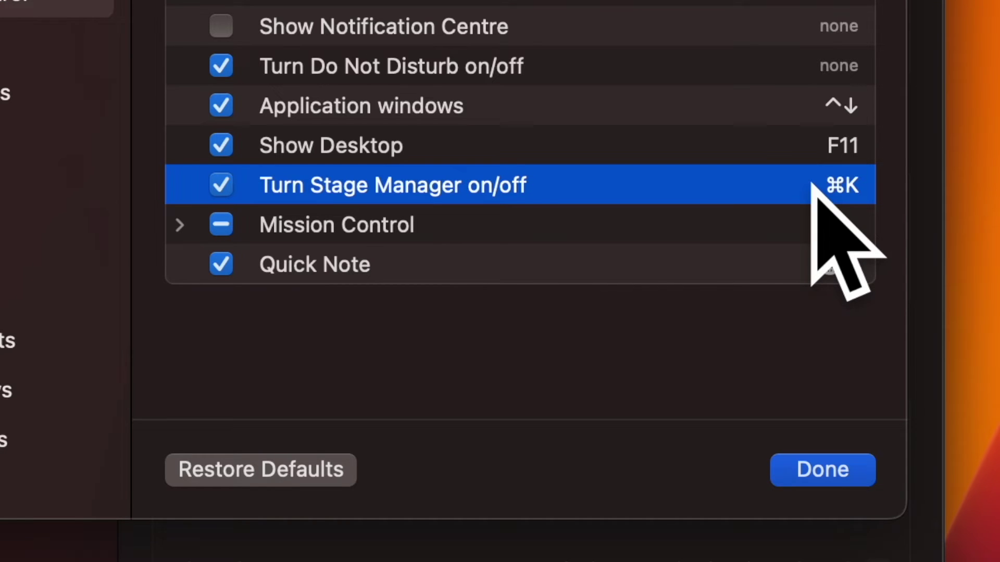
pyautogui.click(812, 184)
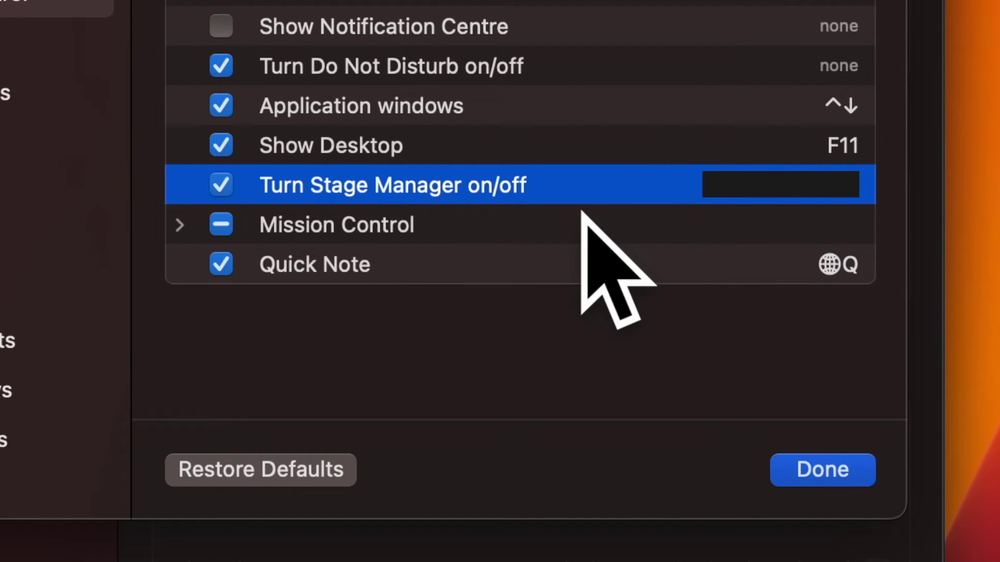
pyautogui.press('super+k')
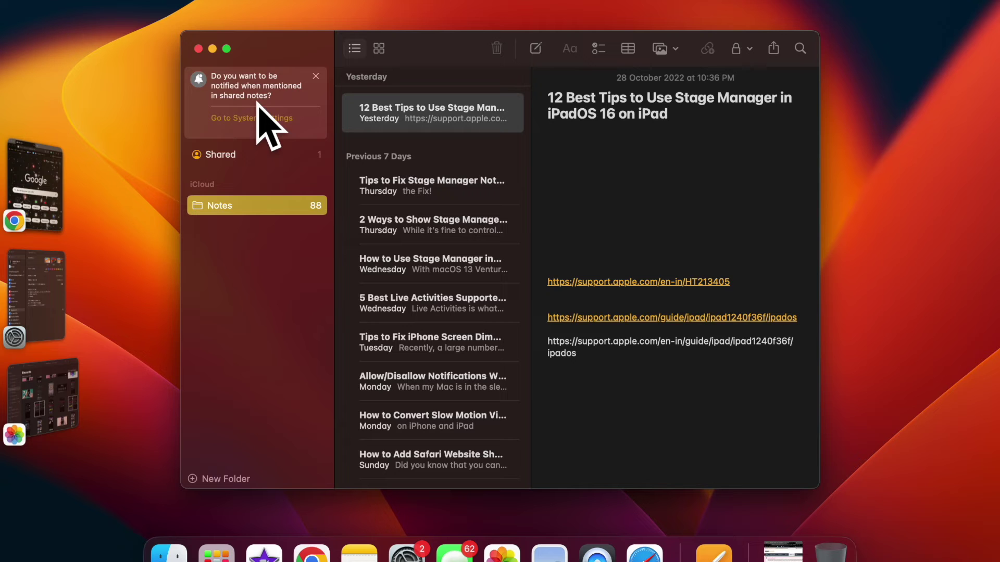
# - Minimize the Notes window into the Stage Manager strip, leaving the stage empty
pyautogui.click(213, 49)
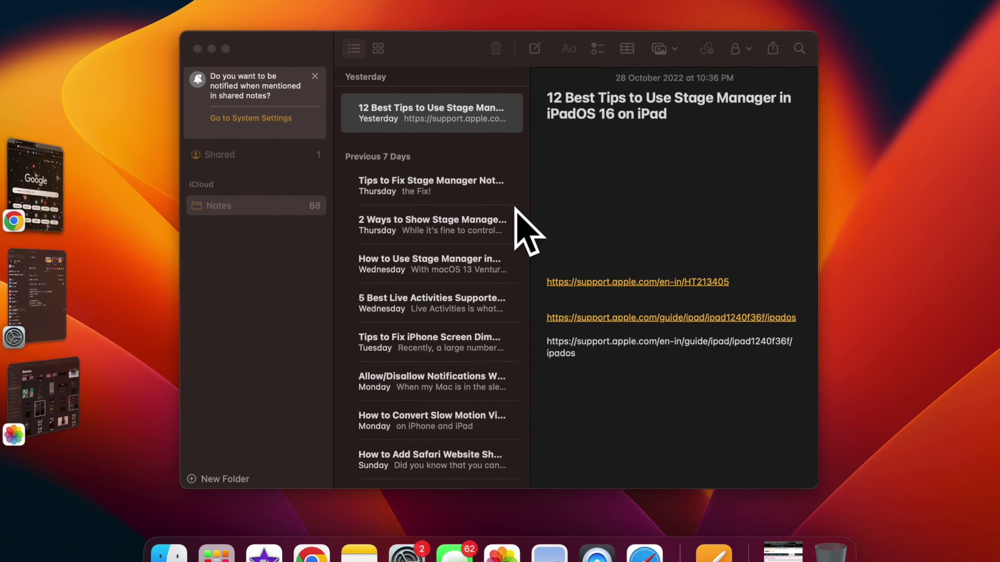
pyautogui.click(212, 49)
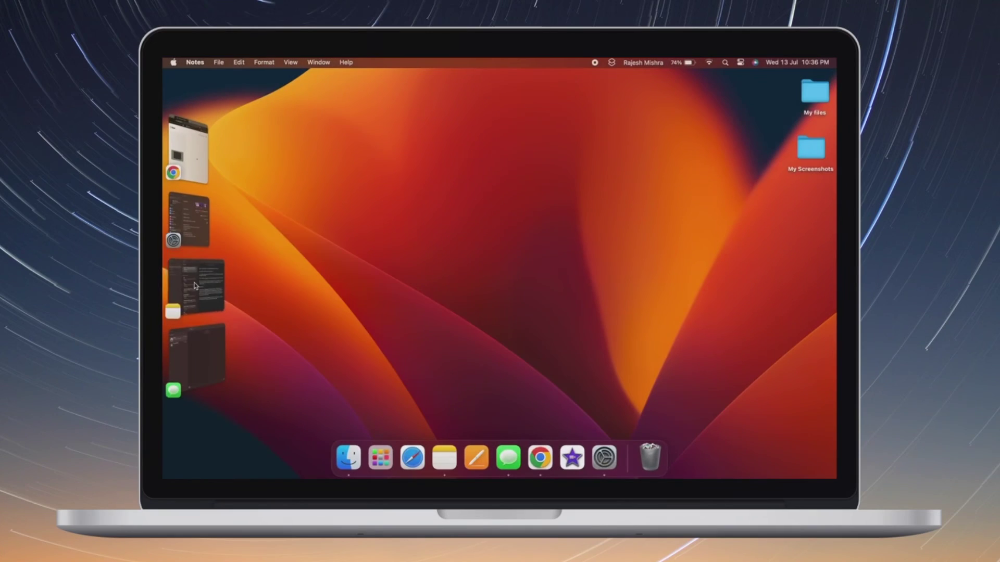
# - Stage Notes, drag System Settings in beside it, then clear both to the desktop
pyautogui.click(195, 287)
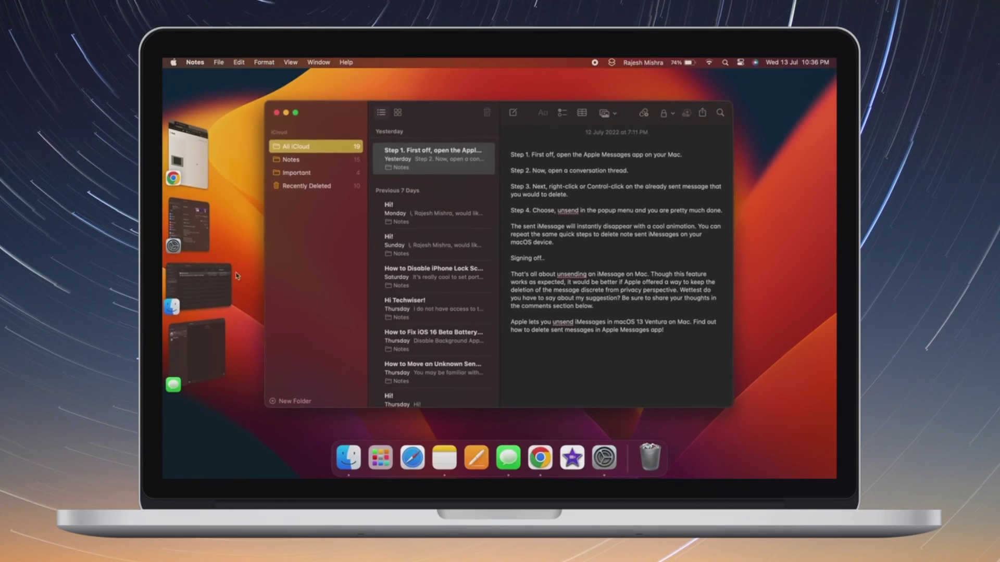
pyautogui.moveTo(238, 229); pyautogui.dragTo(474, 239)
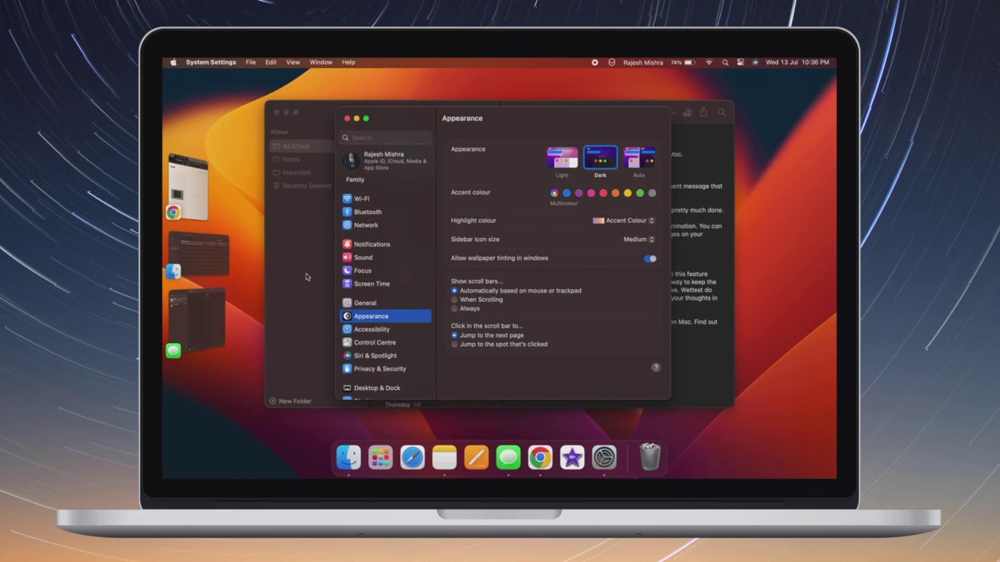
pyautogui.click(295, 250)
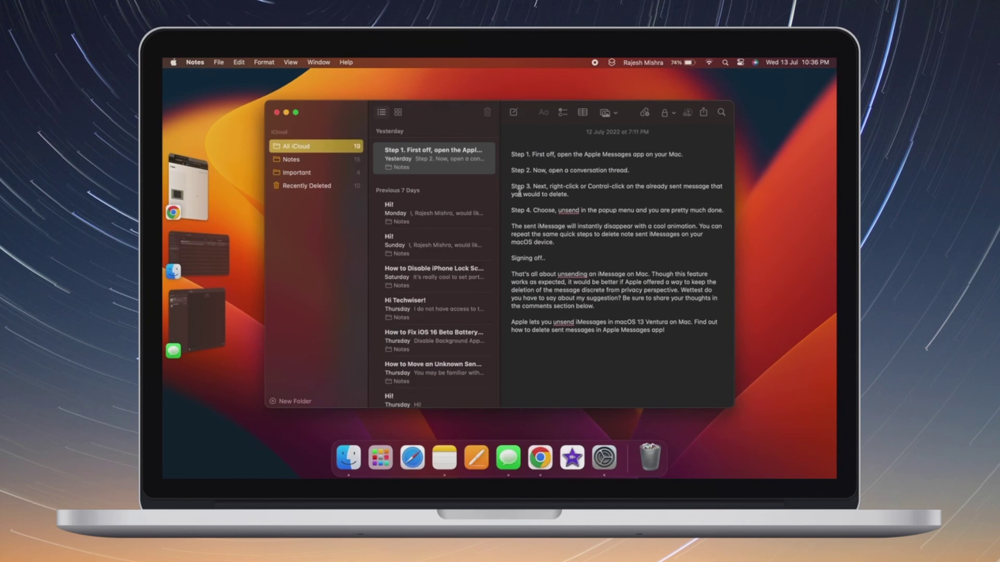
pyautogui.click(753, 193)
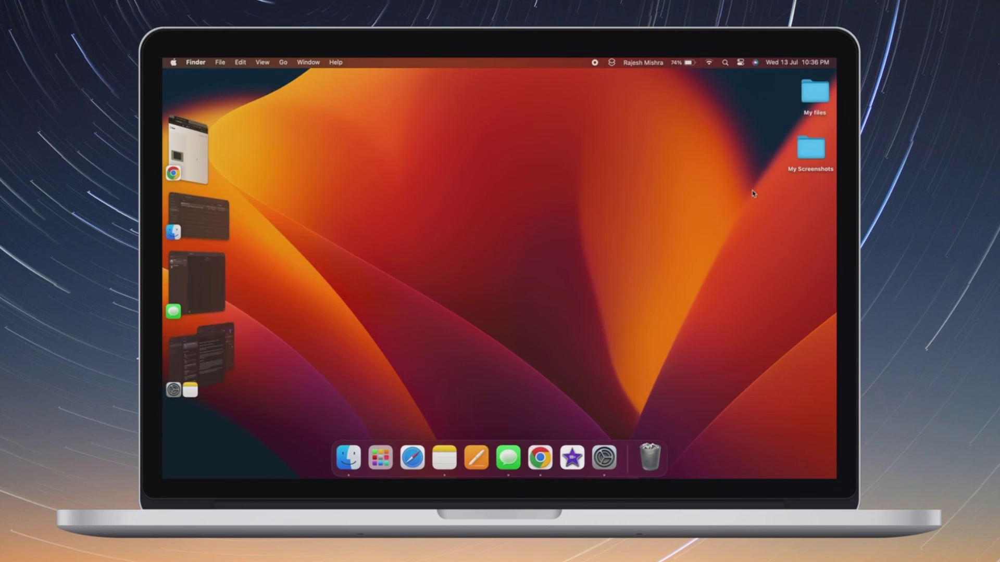